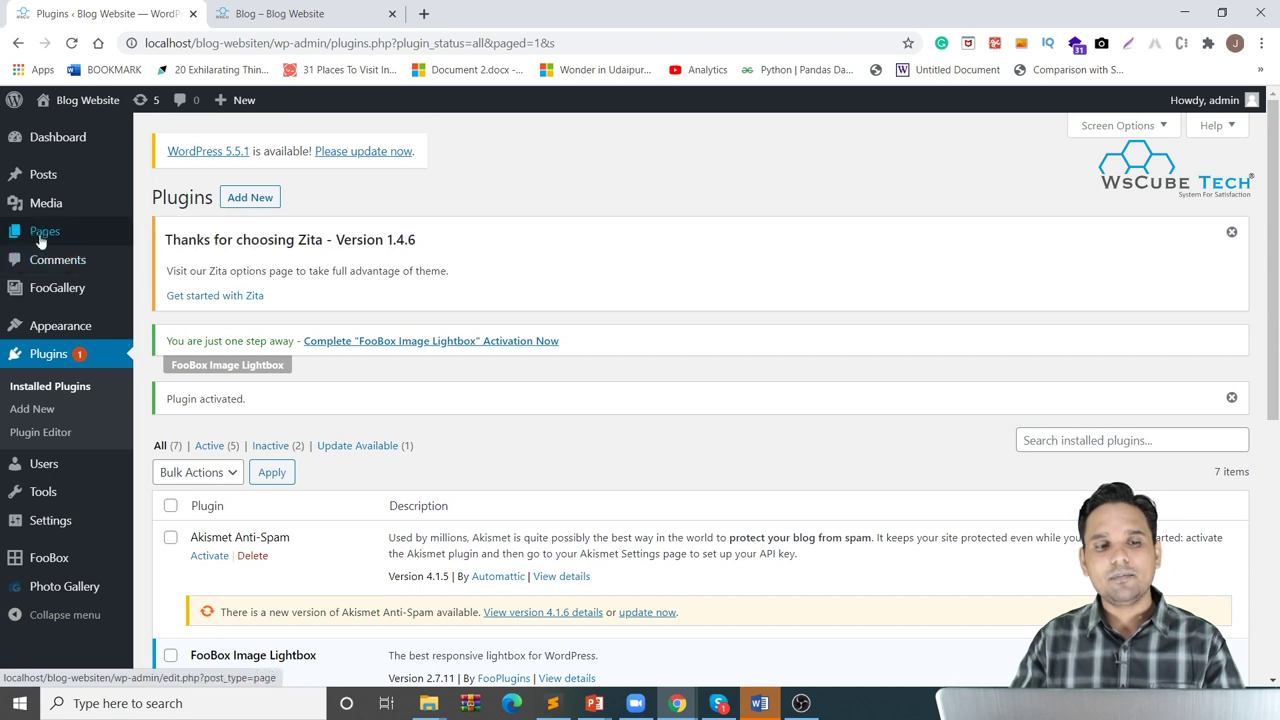
Open the Media Library, look at the images in the mens folder, and return to all files
click(100, 202)
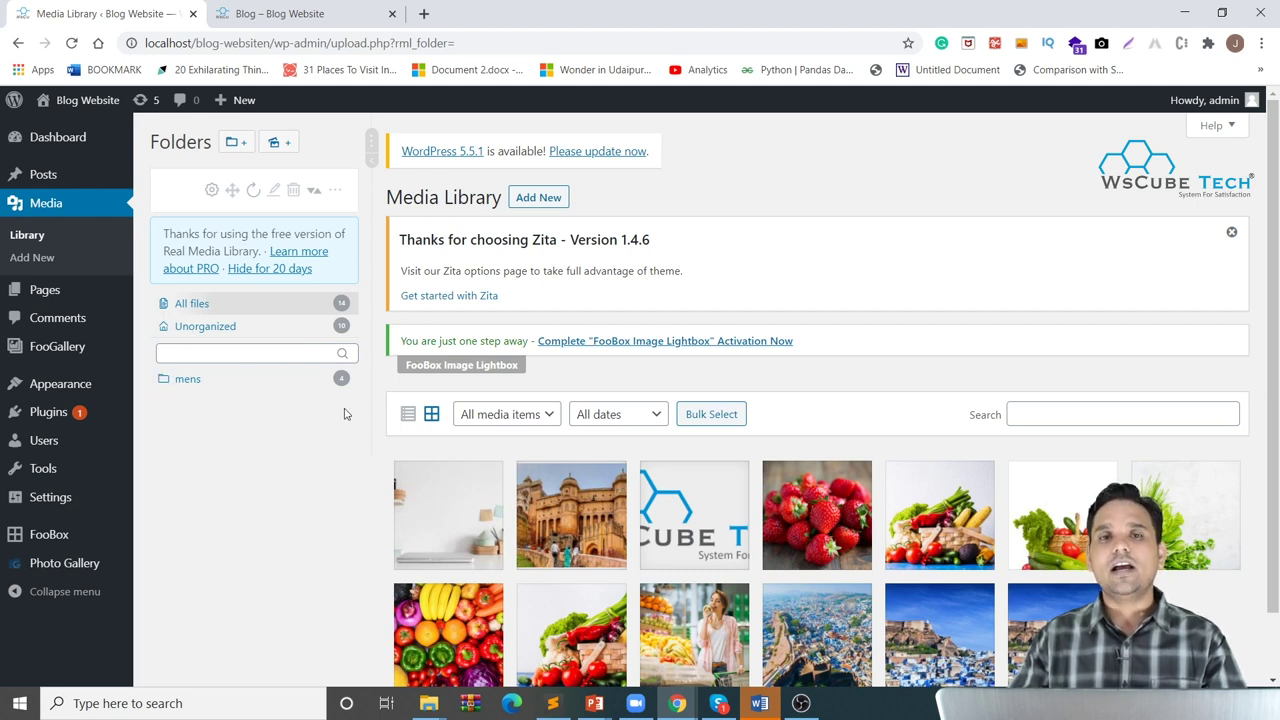
click(204, 380)
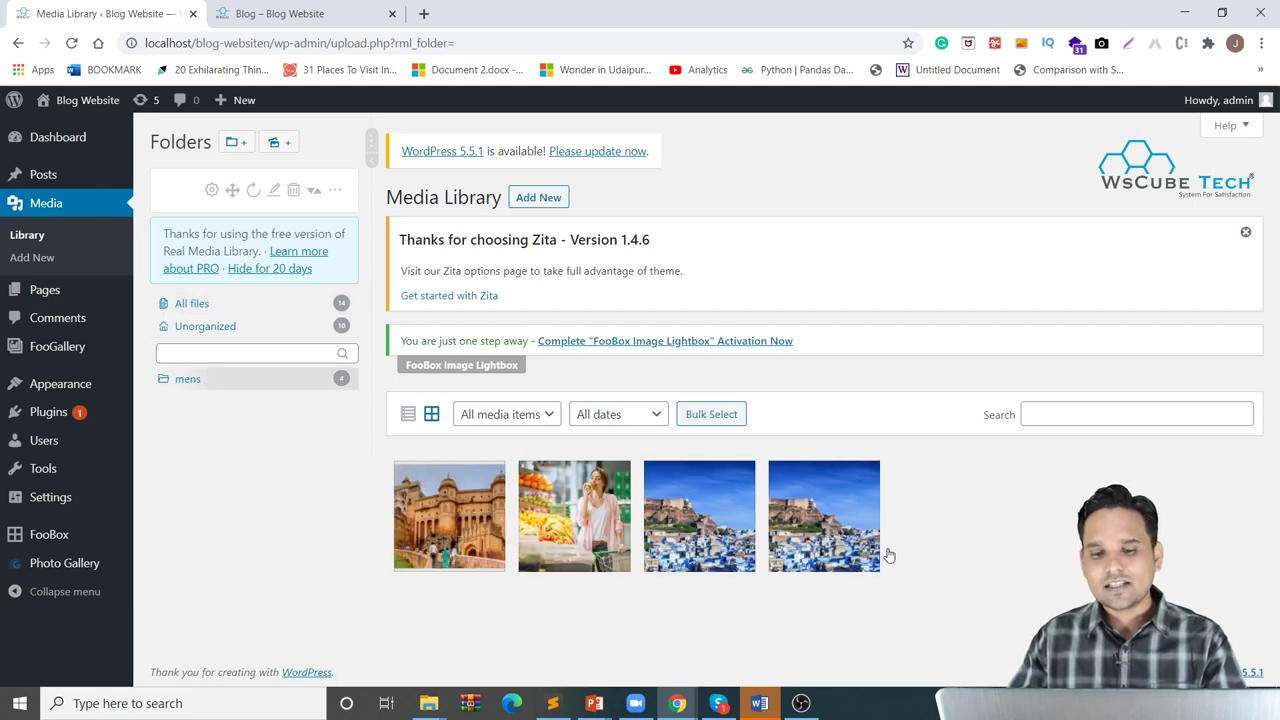
click(251, 465)
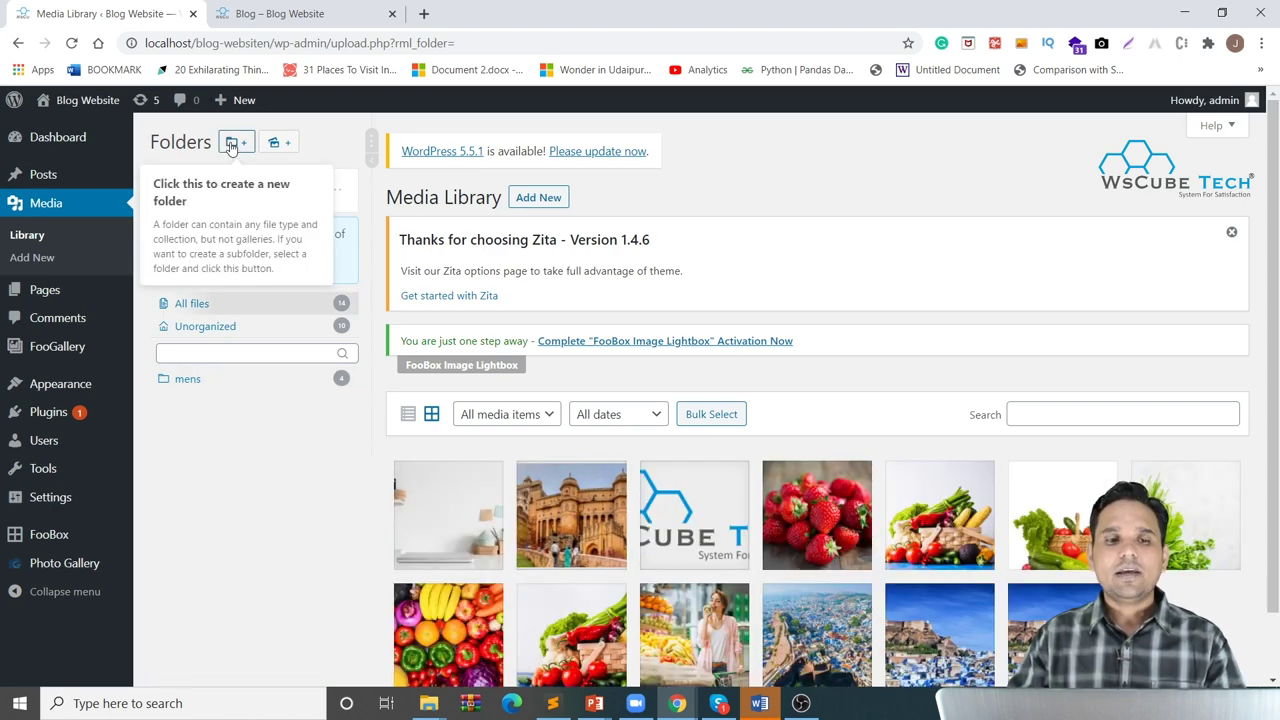
Create a new media folder named home-gallery
click(230, 146)
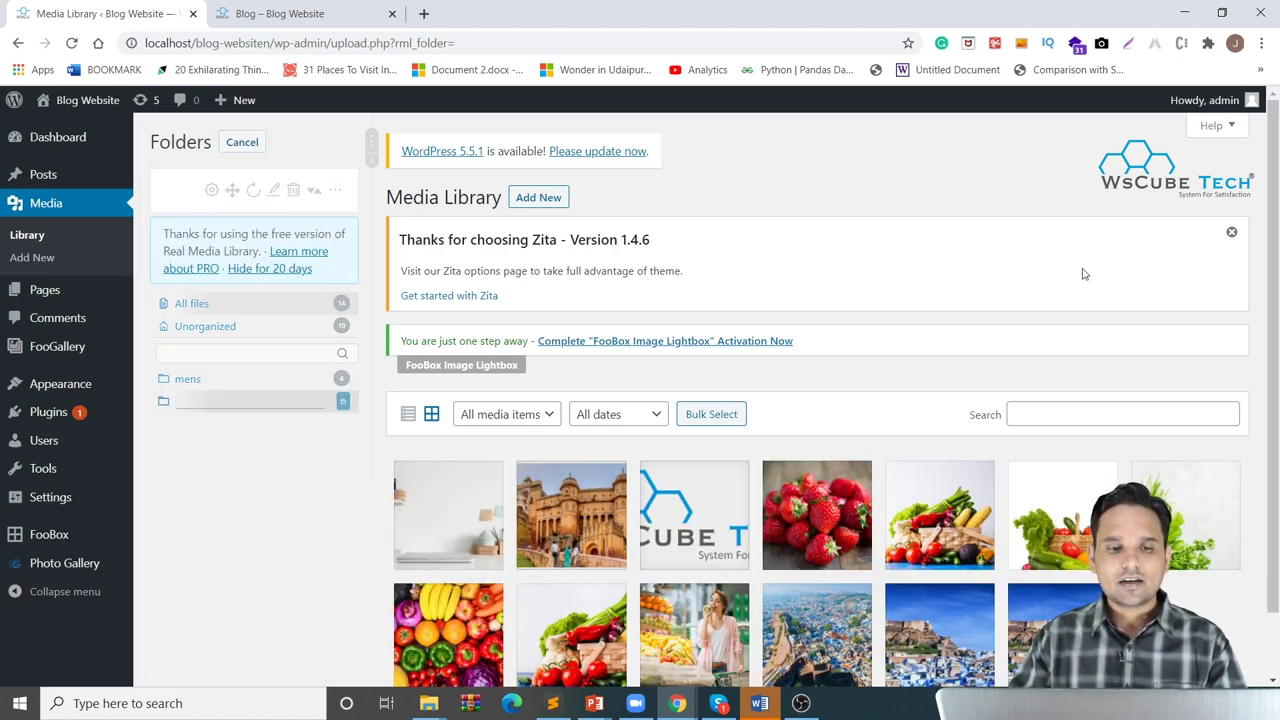
text(home-gallery)
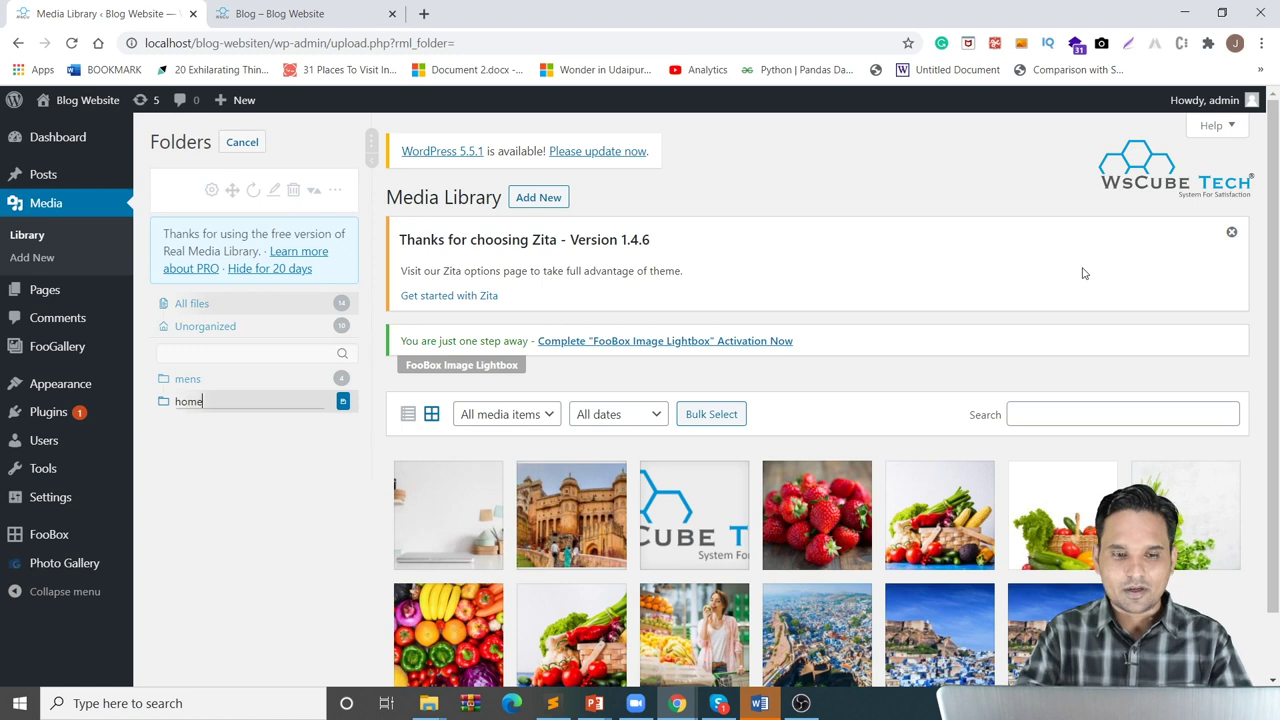
key(Return)
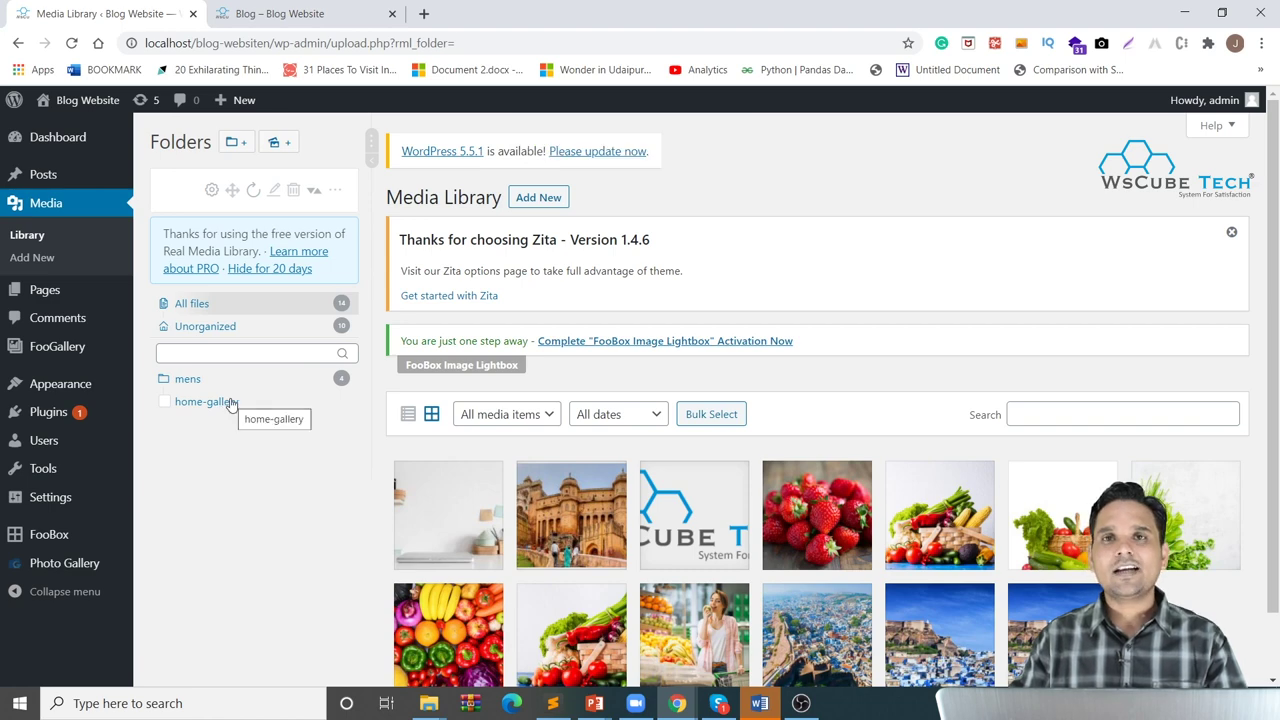
Bulk-select the colourful fruit and vegetables, adjacent vegetable basket and woman shopping images, and move them into the home-gallery folder
scroll(823, 337, down, 1)
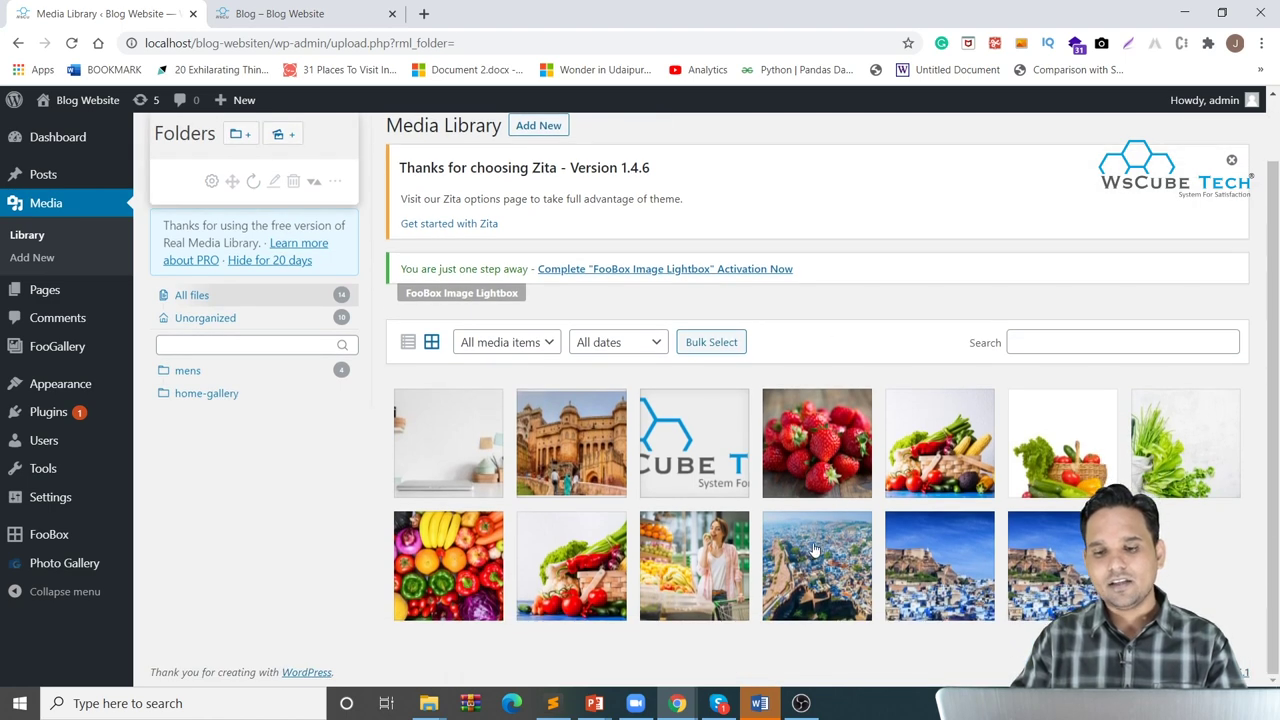
click(712, 342)
click(809, 460)
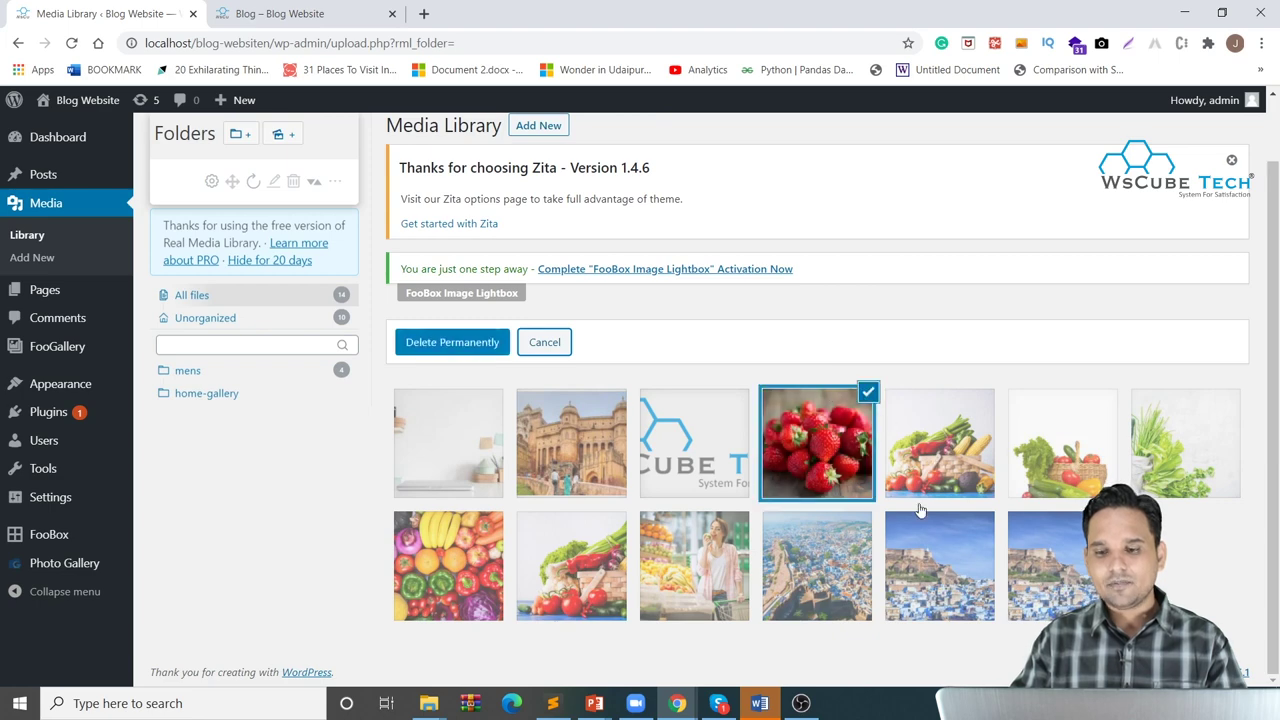
shift+click(907, 548)
shift+click(694, 565)
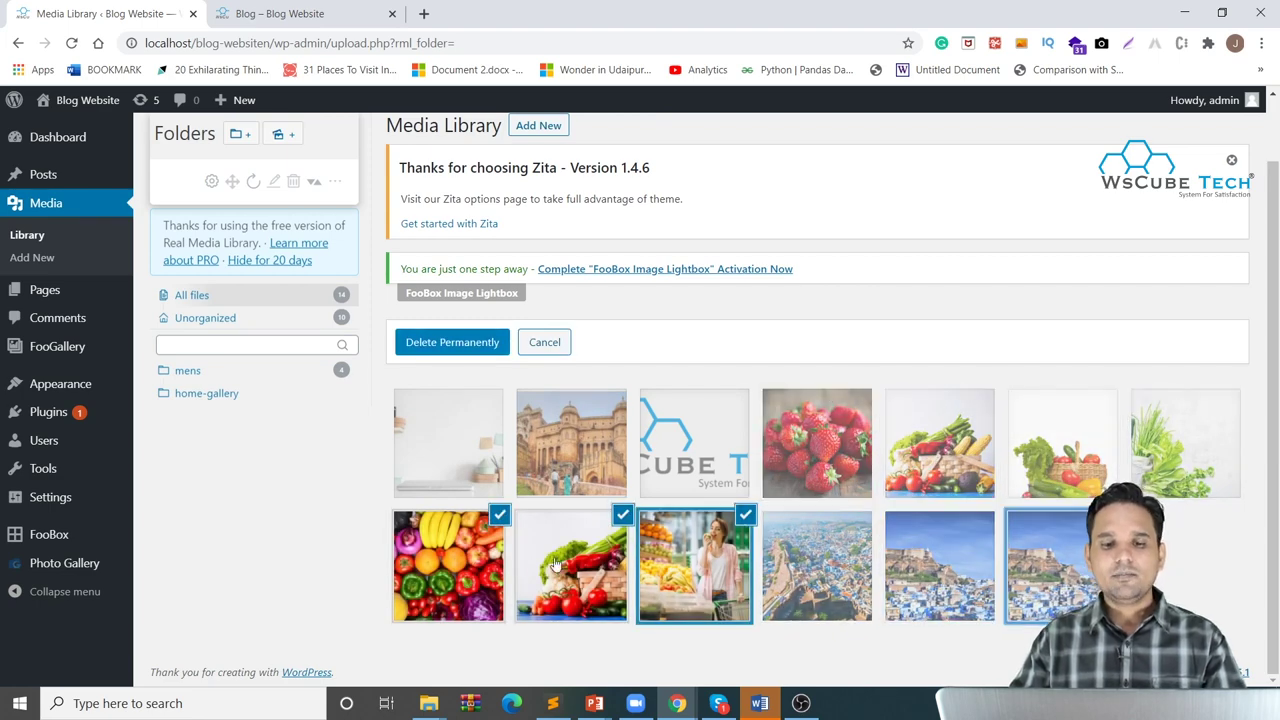
drag(470, 532, 228, 394)
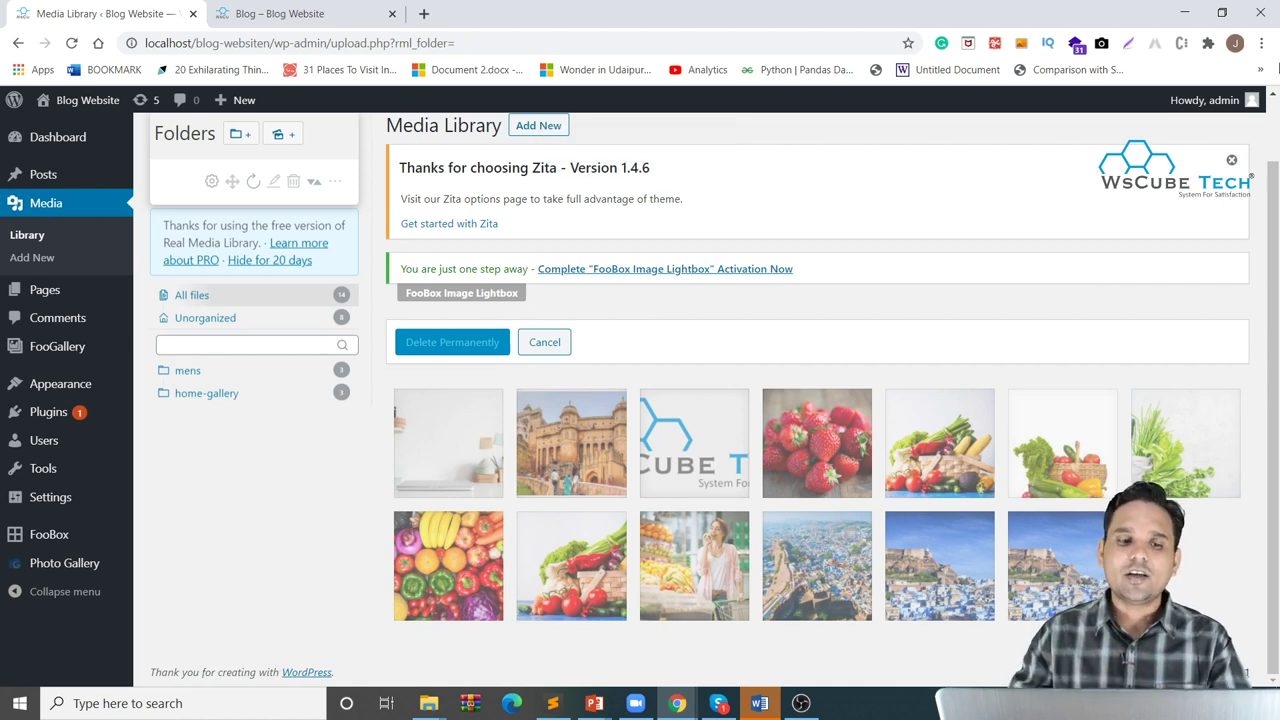
Compare the contents of the home-gallery folder with the full list of media files
click(224, 396)
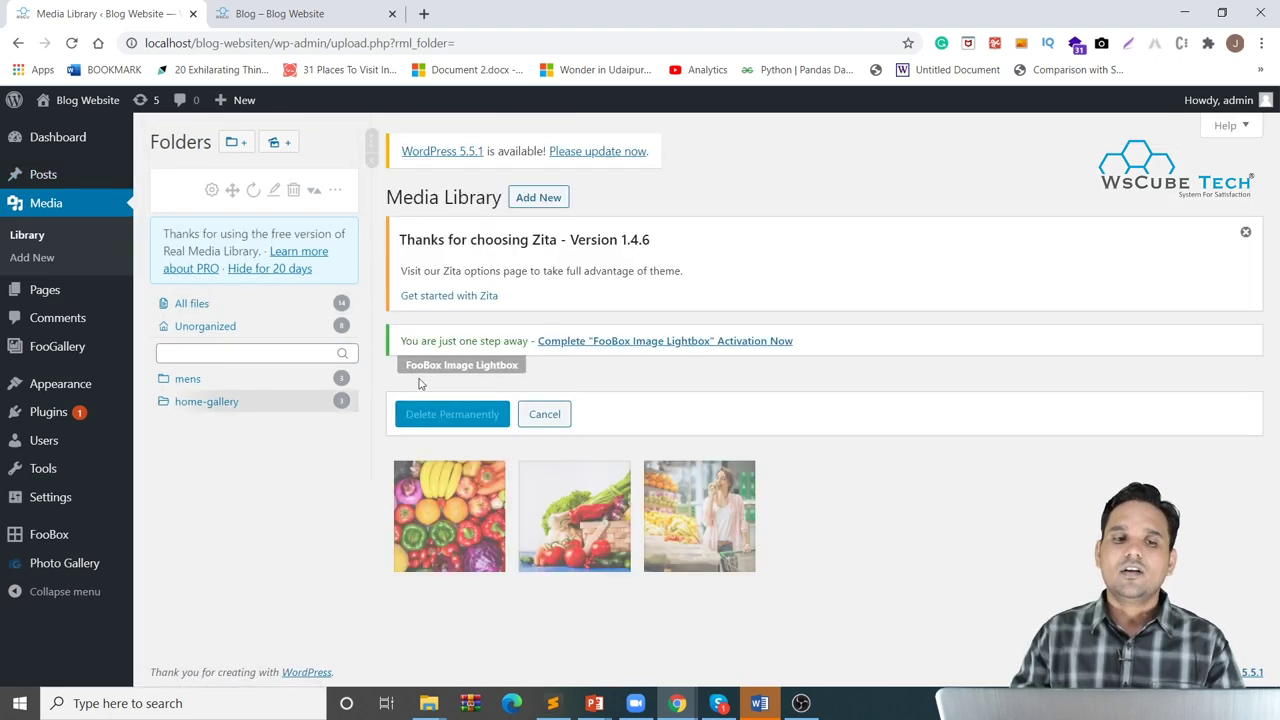
click(212, 305)
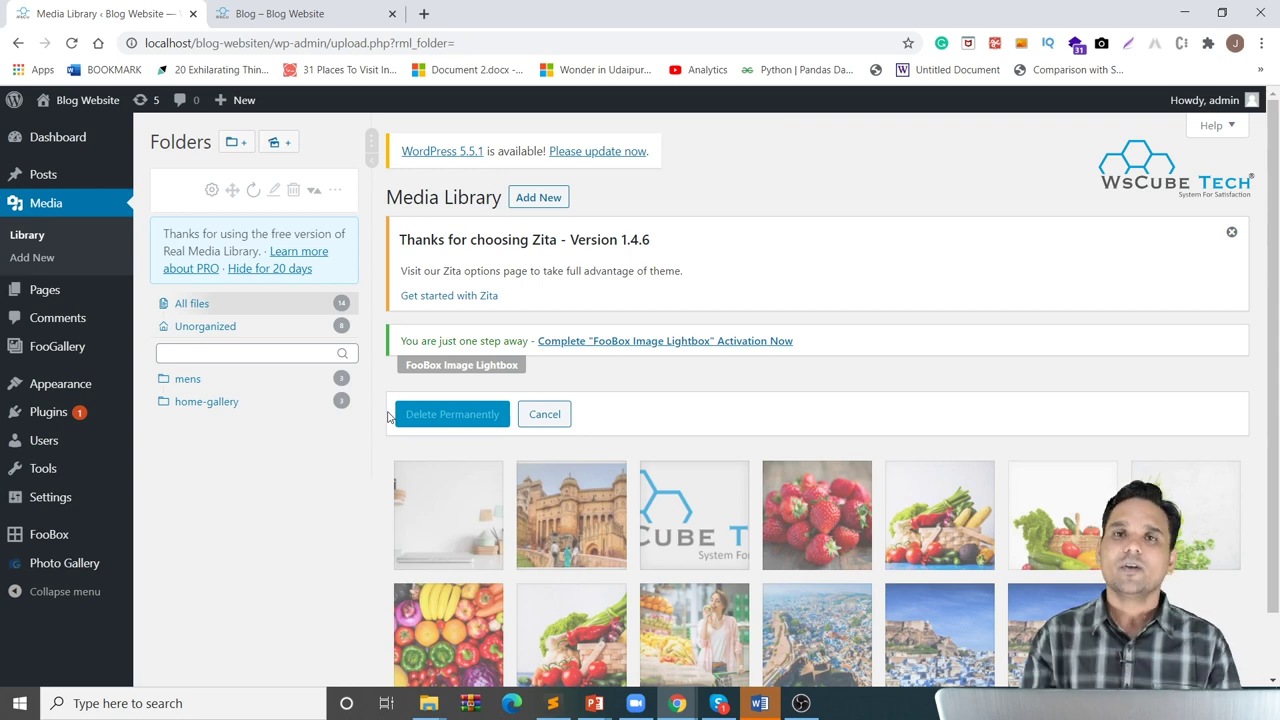
click(206, 401)
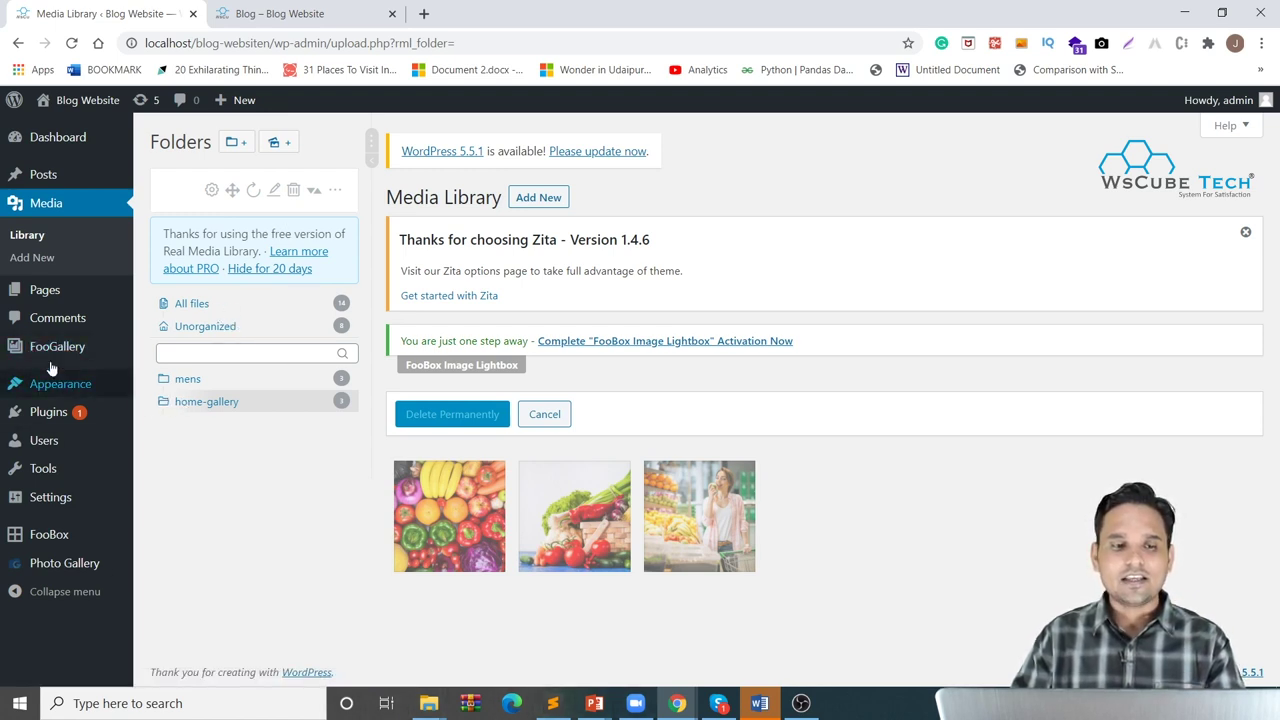
Open the list of all pages in a new browser tab and open the Home page for editing
mouse_move(47, 290)
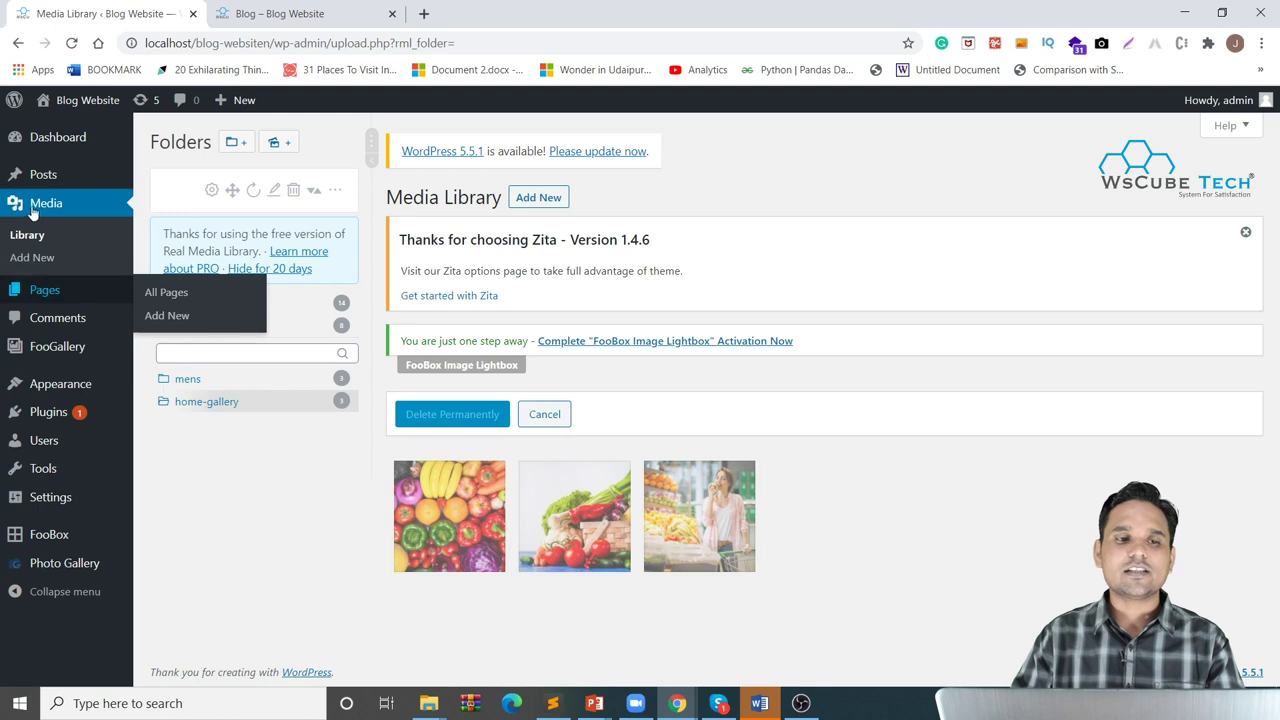
middle_click(170, 292)
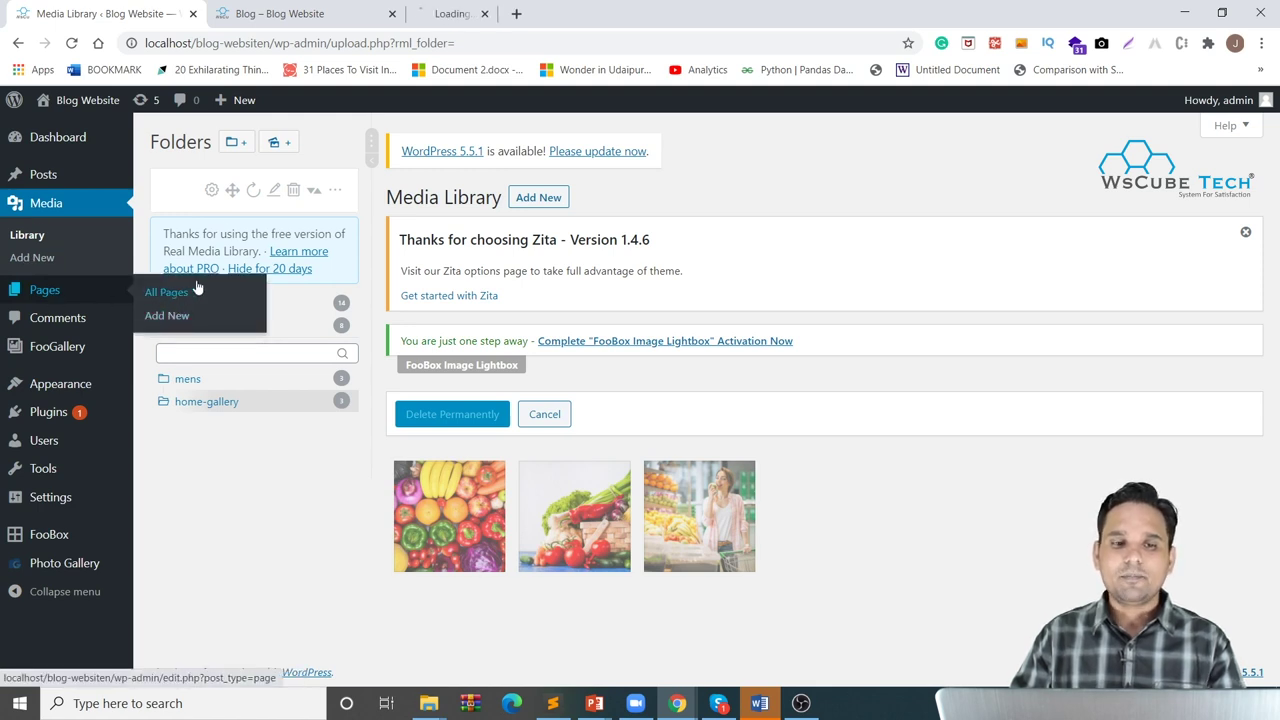
click(500, 14)
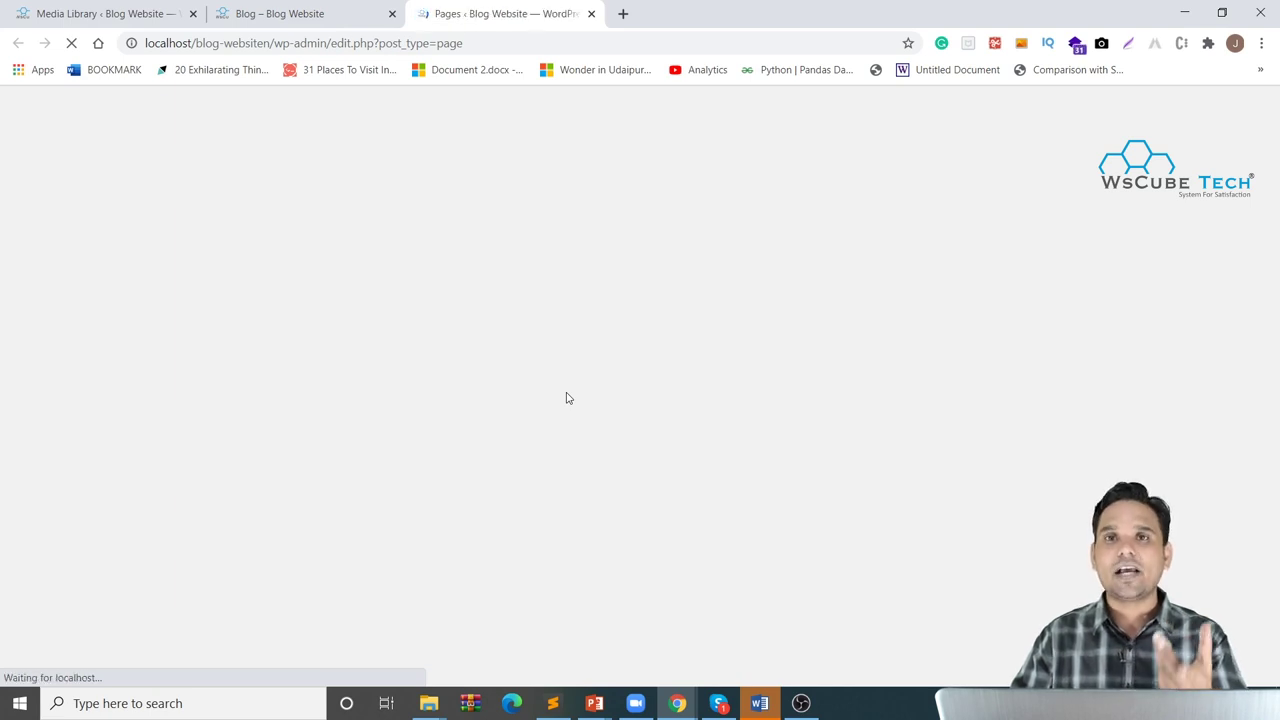
scroll(300, 432, down, 4)
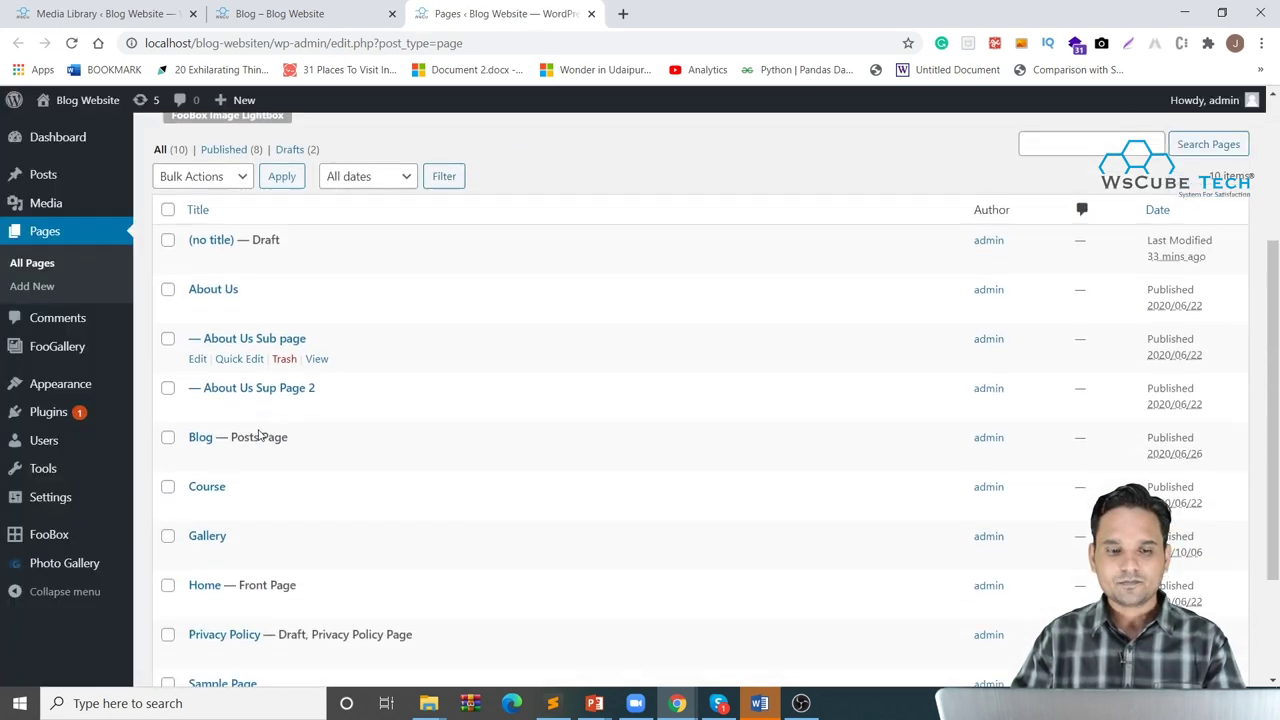
click(198, 439)
Insert a Gallery block below the Lorem Ipsum paragraph
click(457, 382)
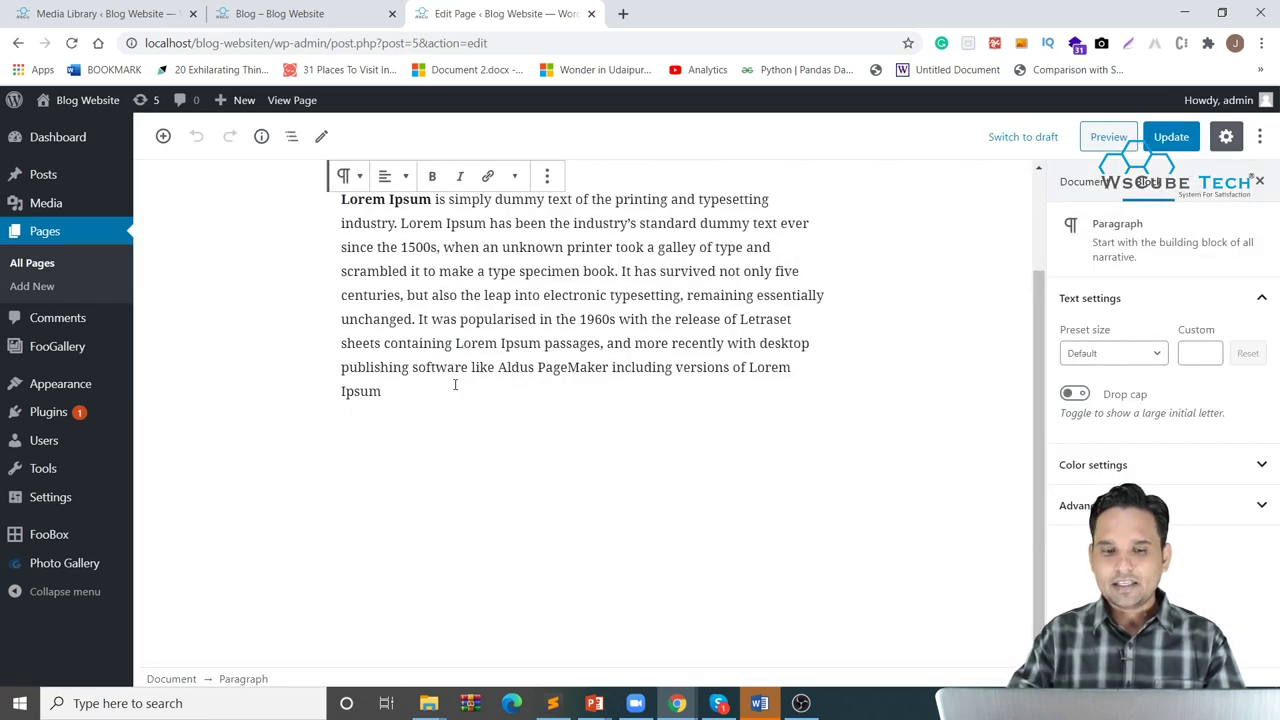
key(Return)
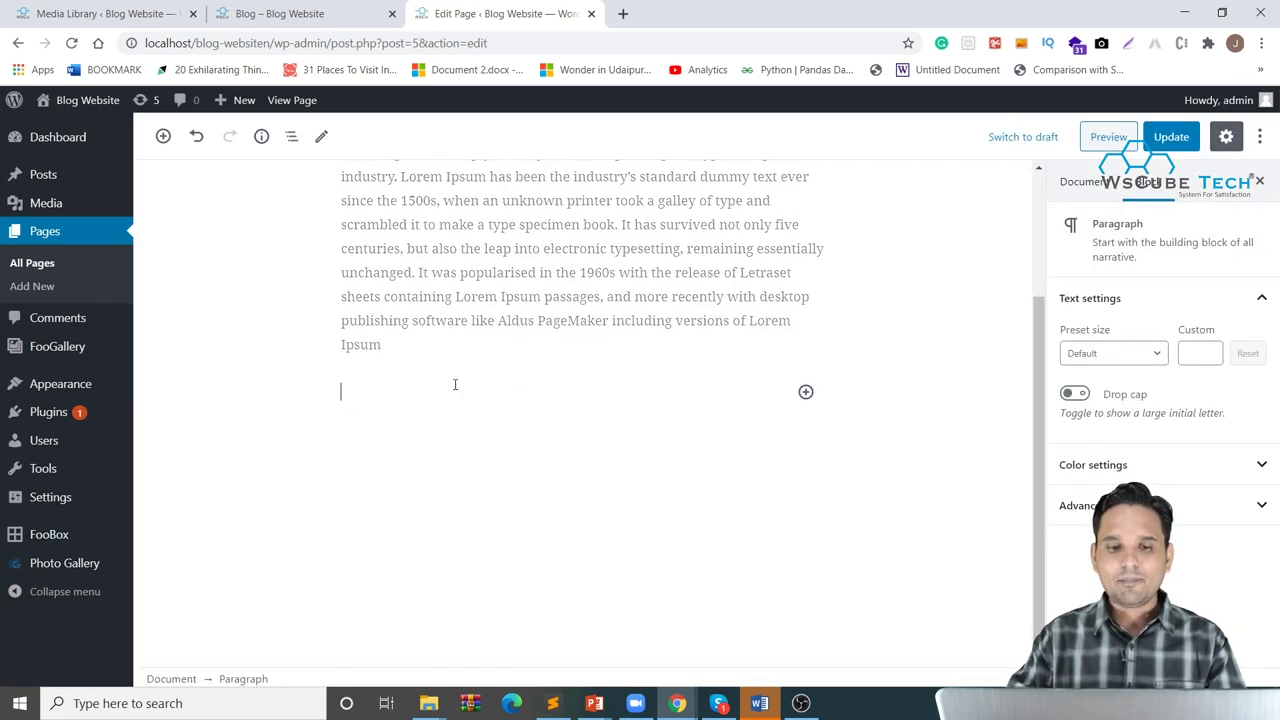
click(806, 393)
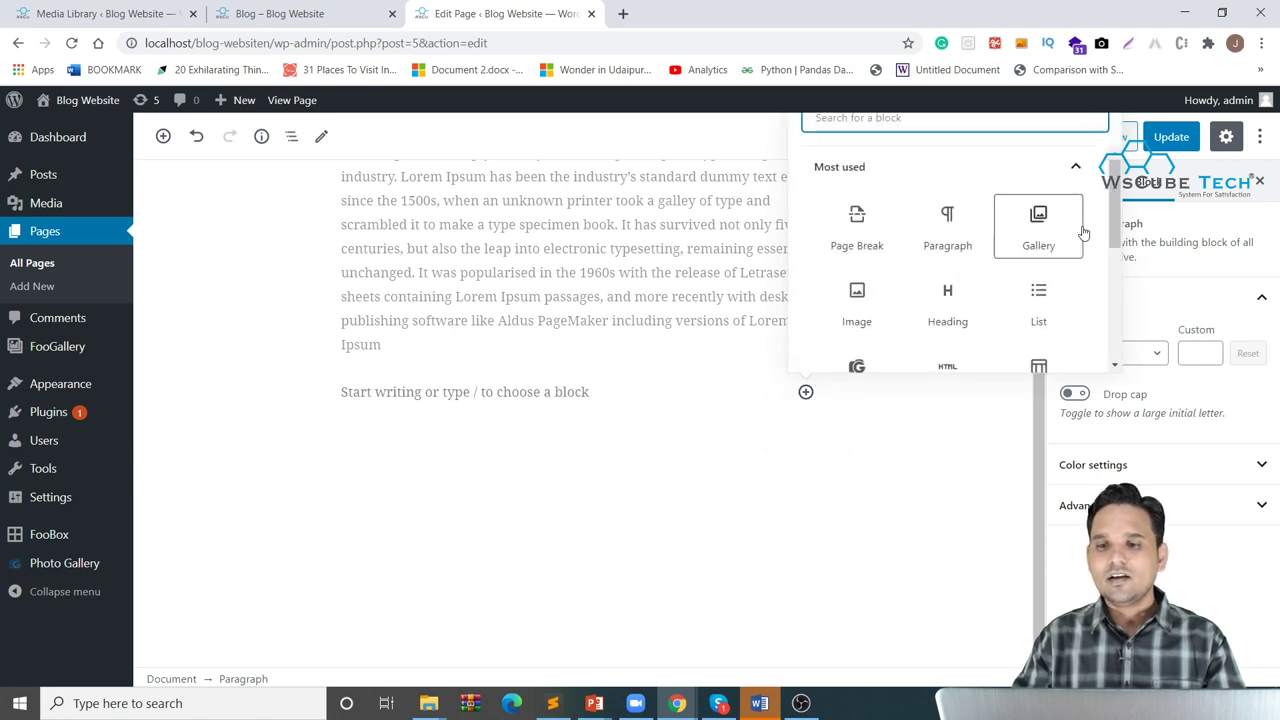
click(1038, 230)
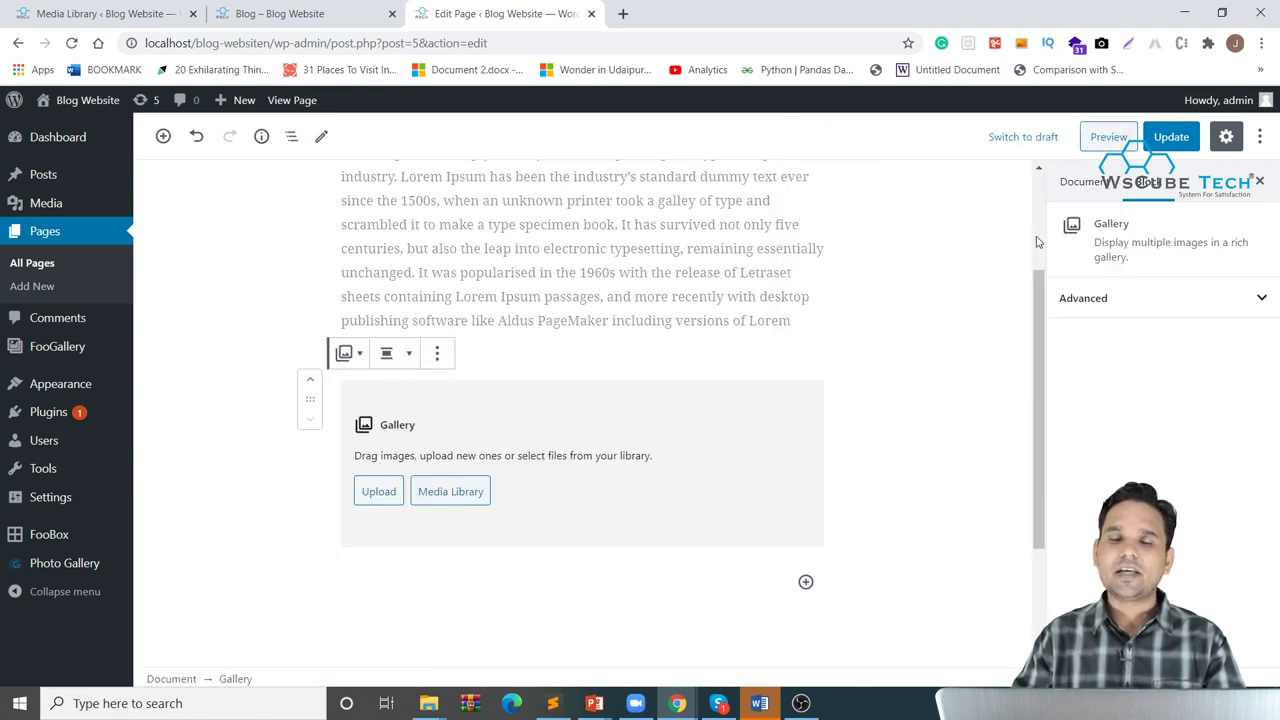
Fill the gallery block with all three images from the home-gallery folder of the media library
click(449, 495)
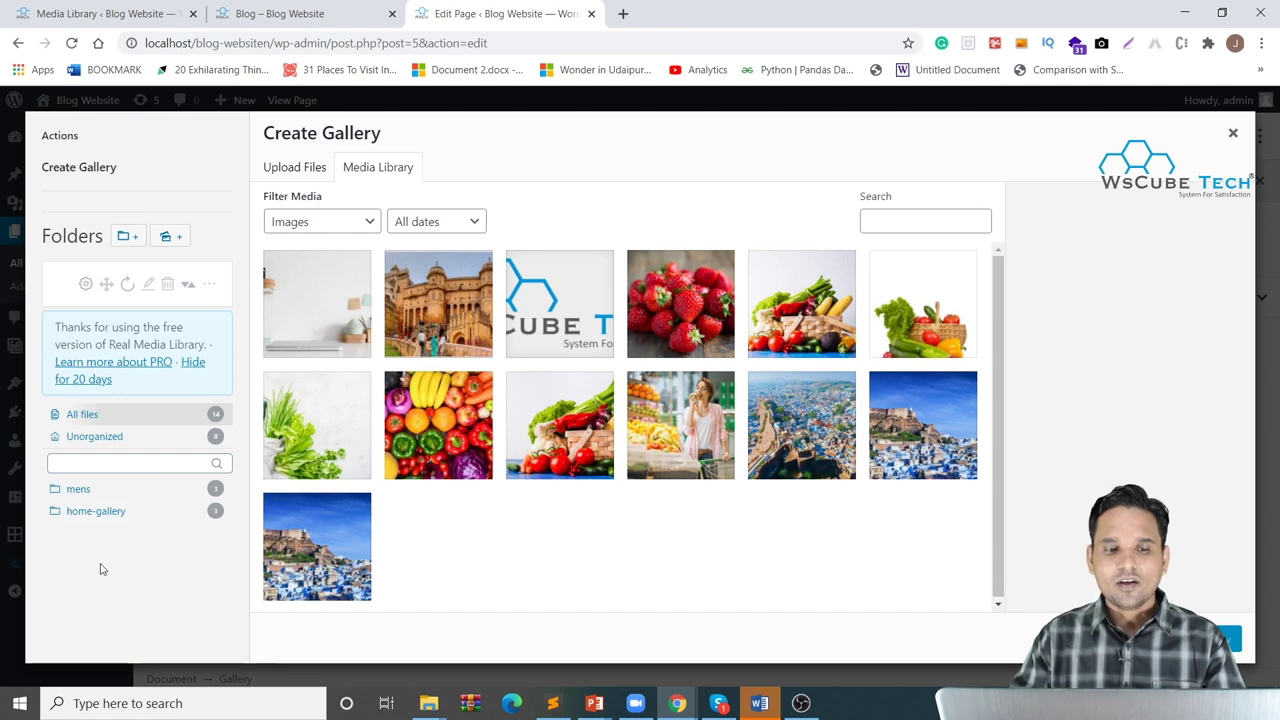
click(110, 516)
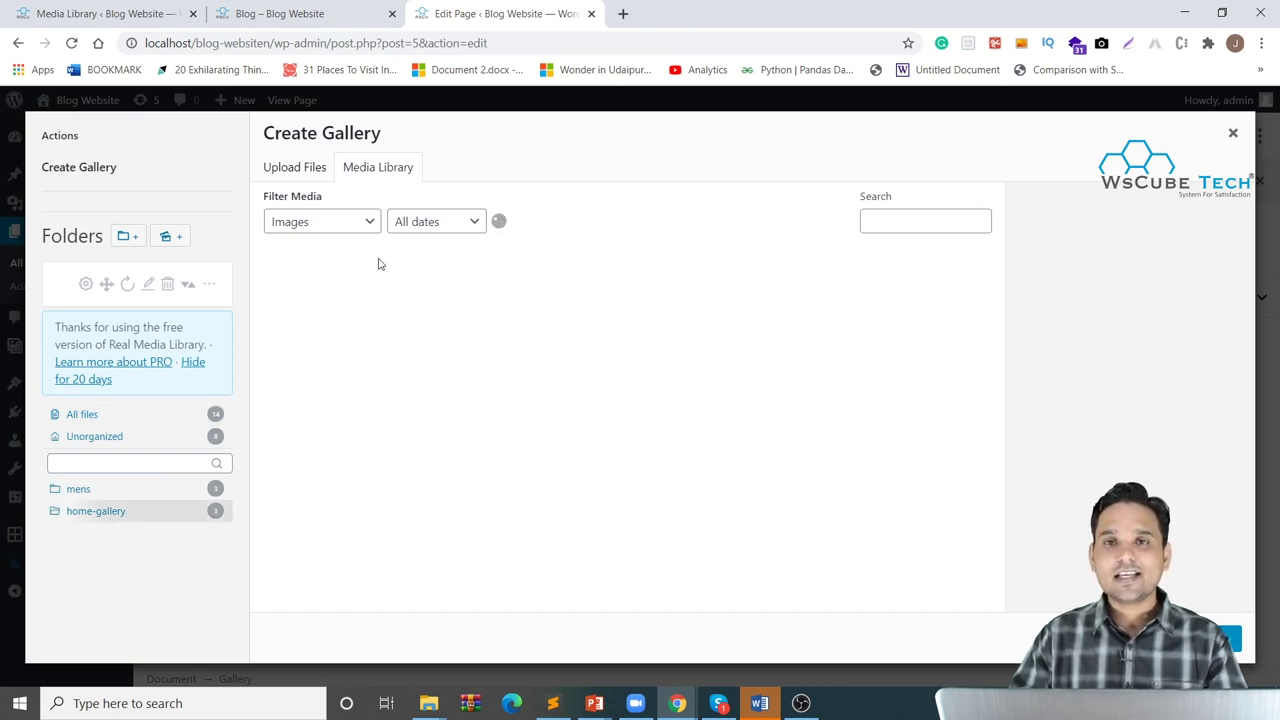
click(340, 288)
click(441, 300)
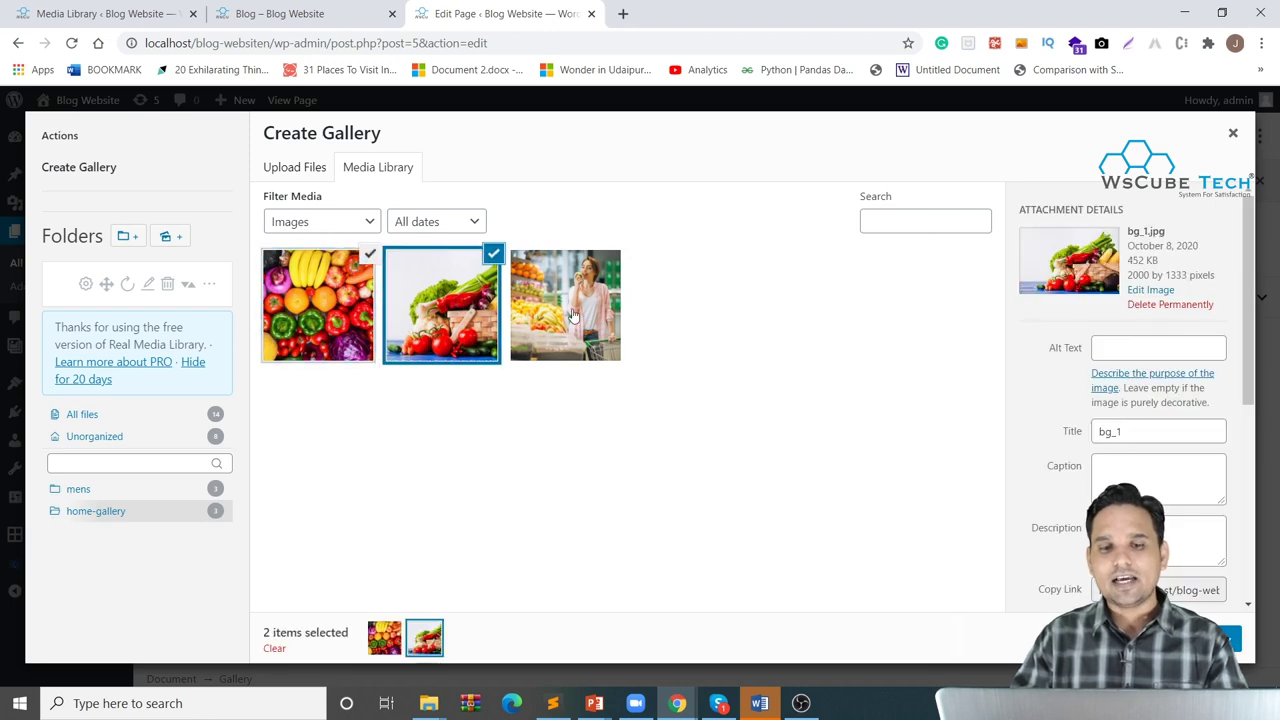
click(565, 300)
click(1225, 638)
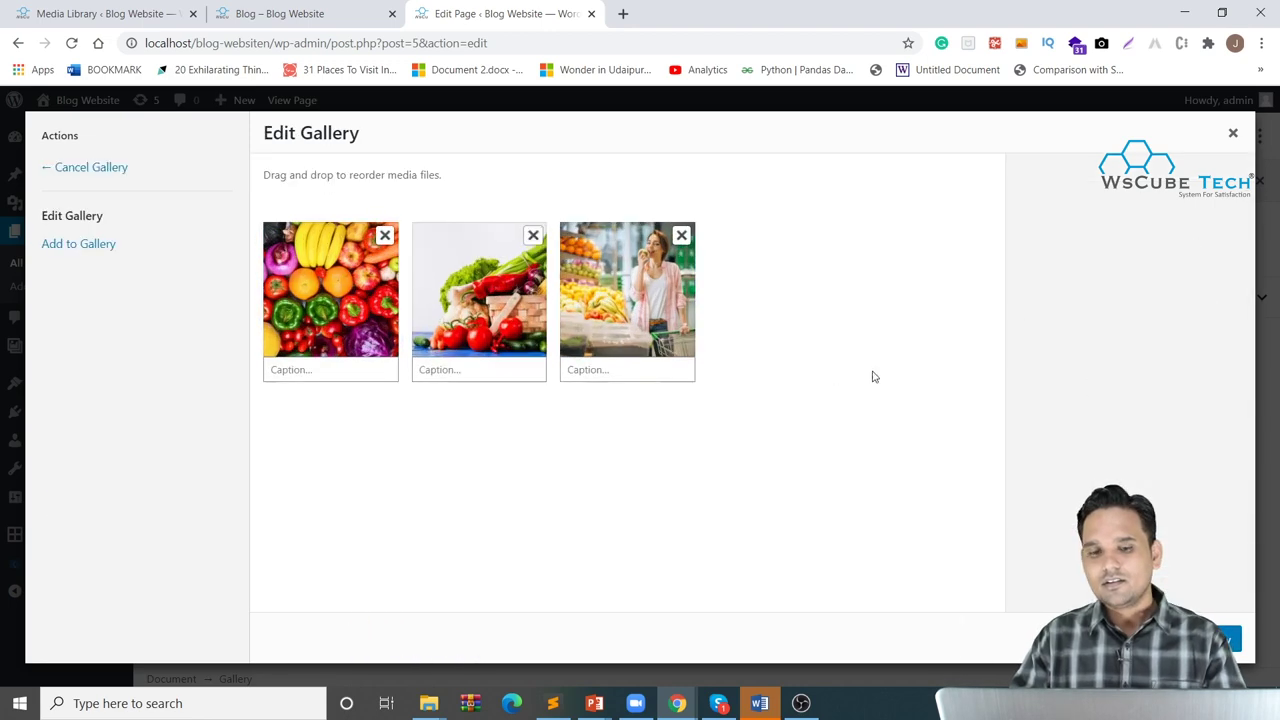
click(1225, 638)
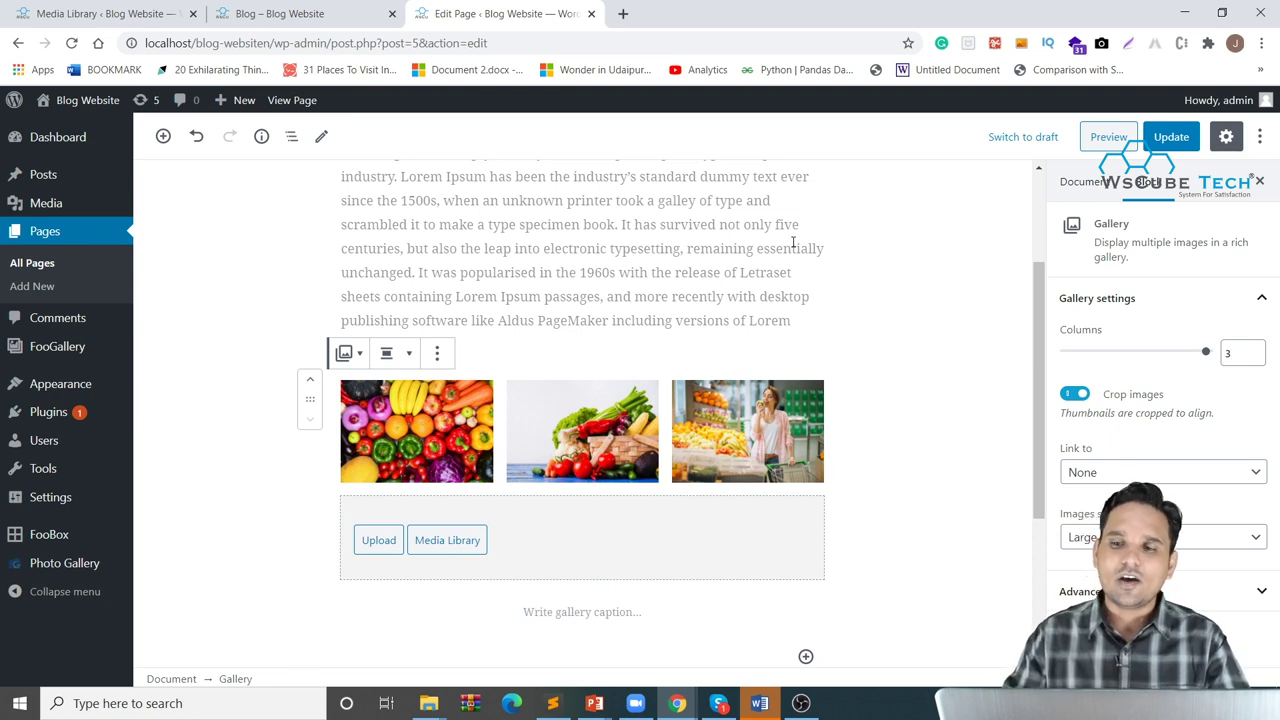
Update the page and open the website's front page in a new browser tab
click(1168, 134)
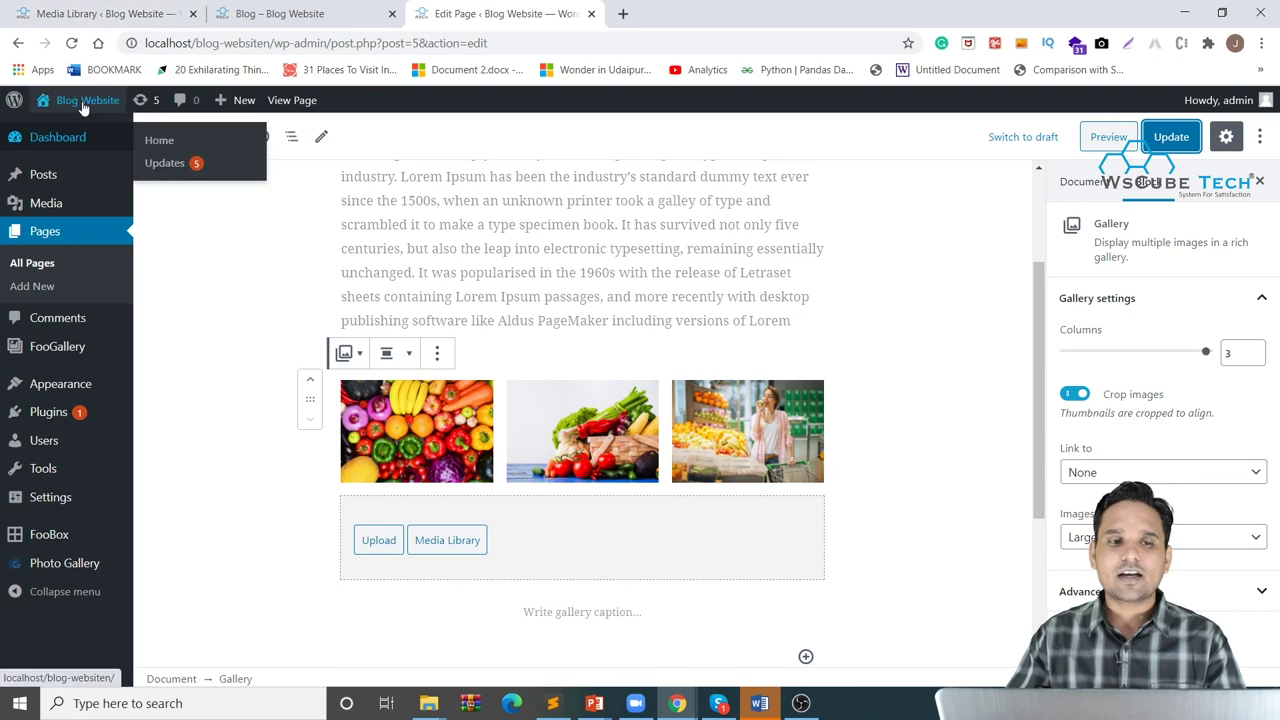
mouse_move(87, 100)
click(62, 130)
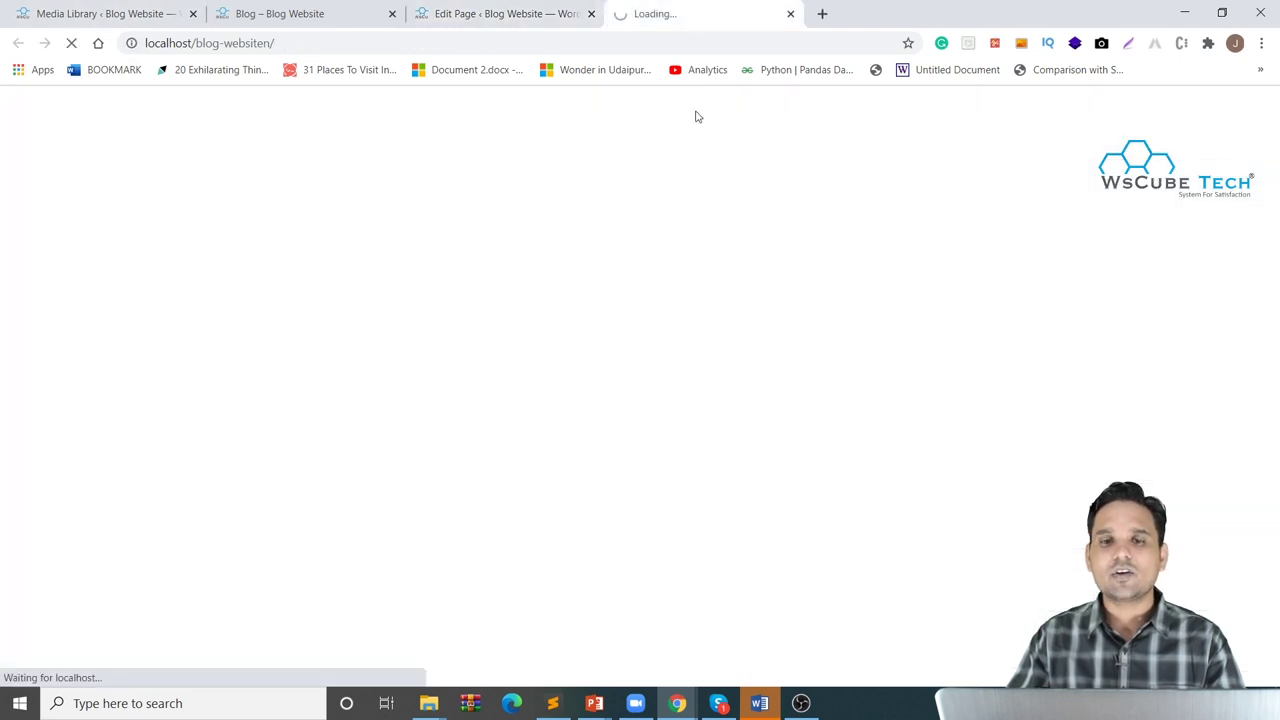